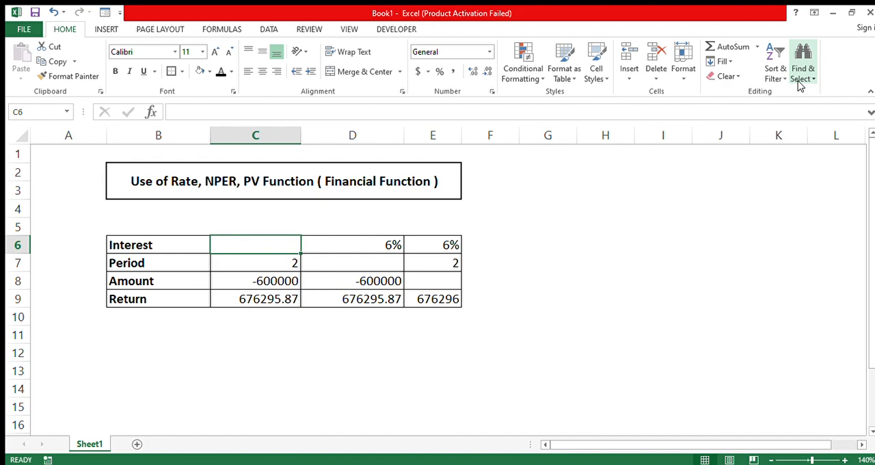
Step: Examine the Interest, Period, Amount and Return labels and the corresponding entries in column C
left_click(149, 252)
left_click(147, 264)
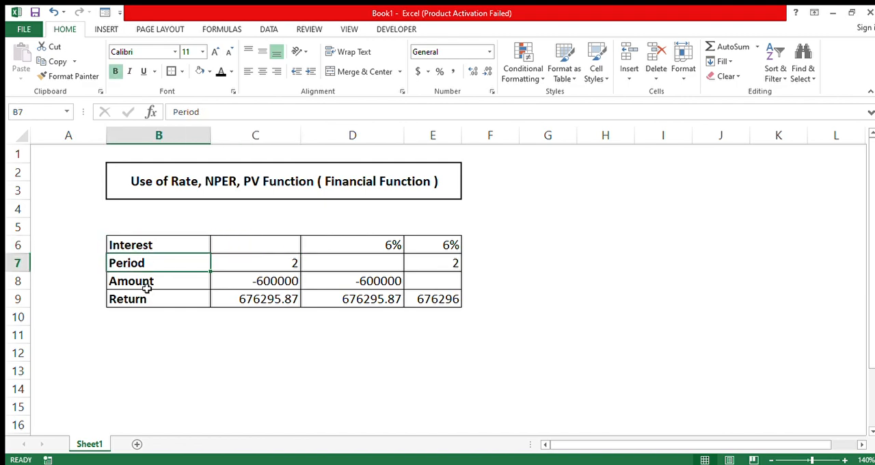
left_click(146, 287)
left_click(148, 302)
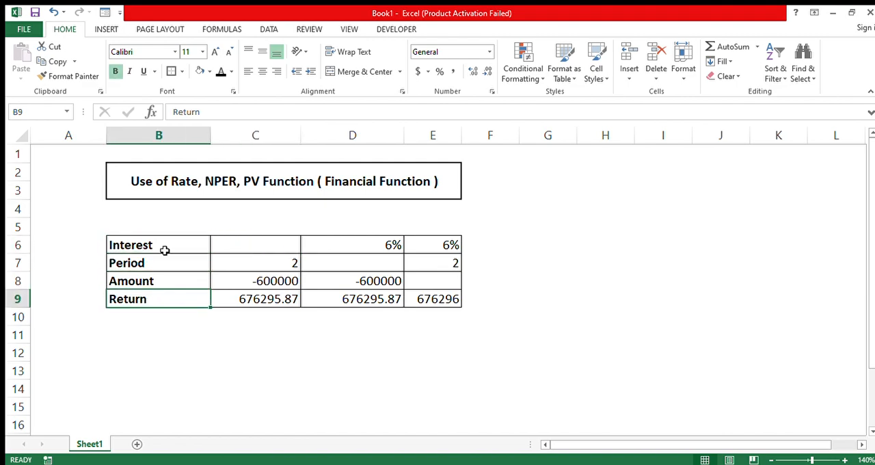
left_click(245, 246)
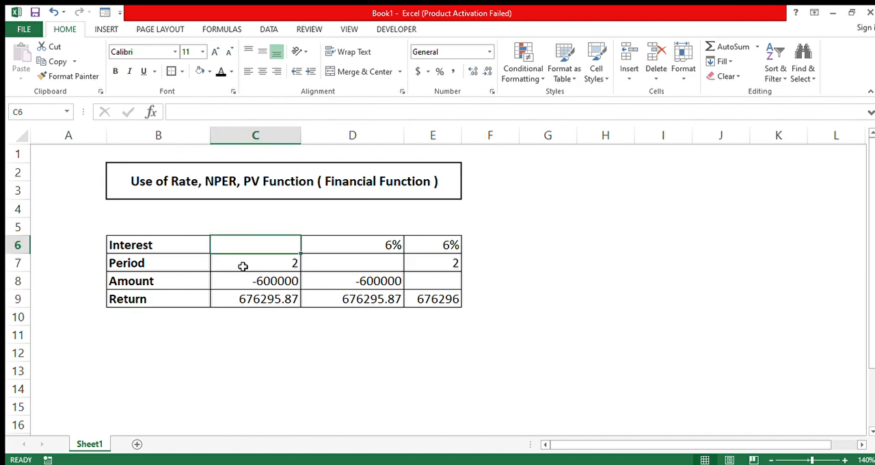
left_click(242, 266)
left_click(250, 286)
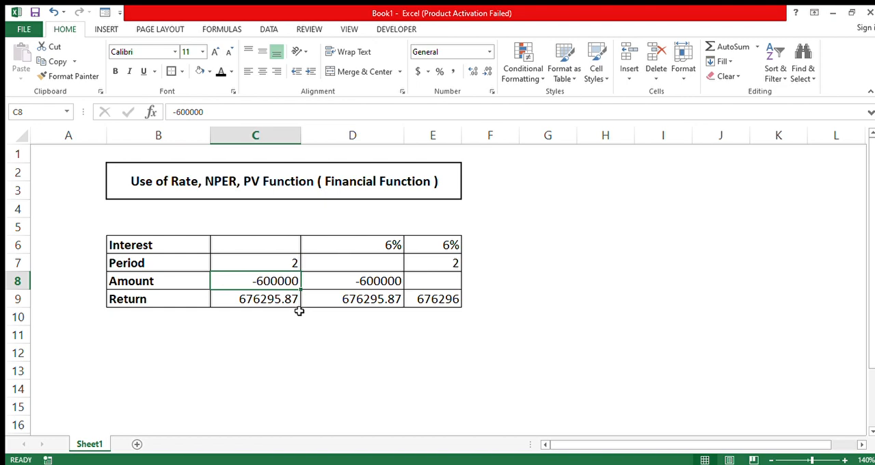
left_click(266, 305)
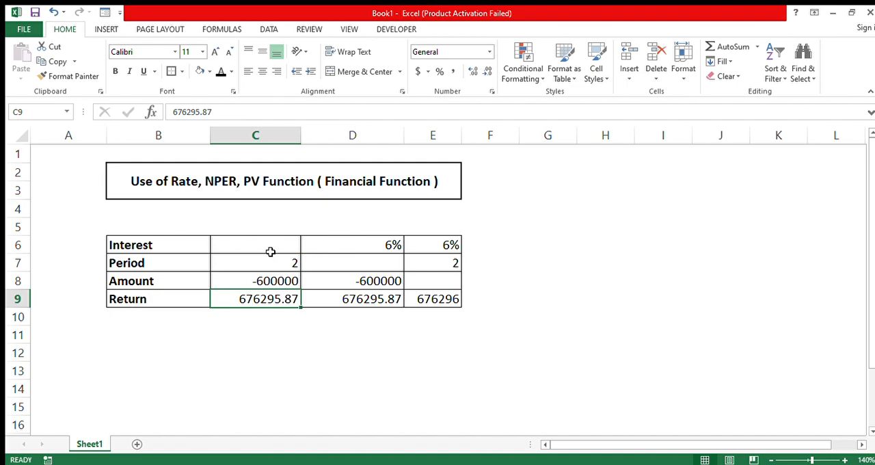
type("=")
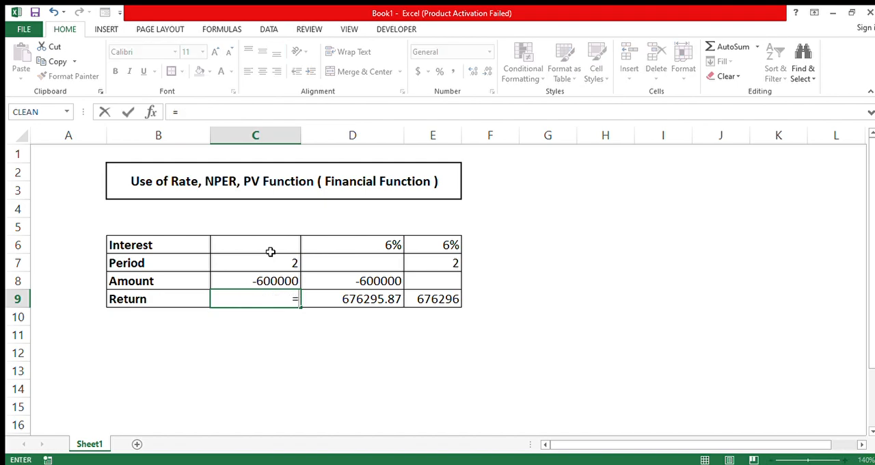
key("BackSpace")
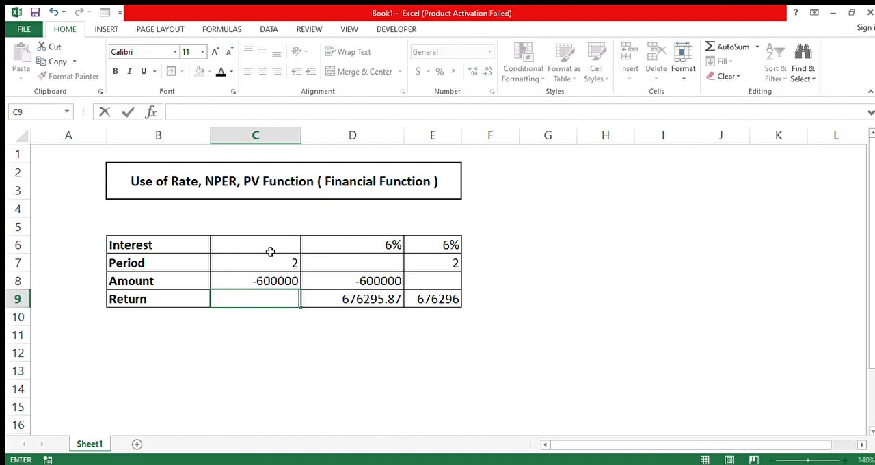
key("ctrl+z")
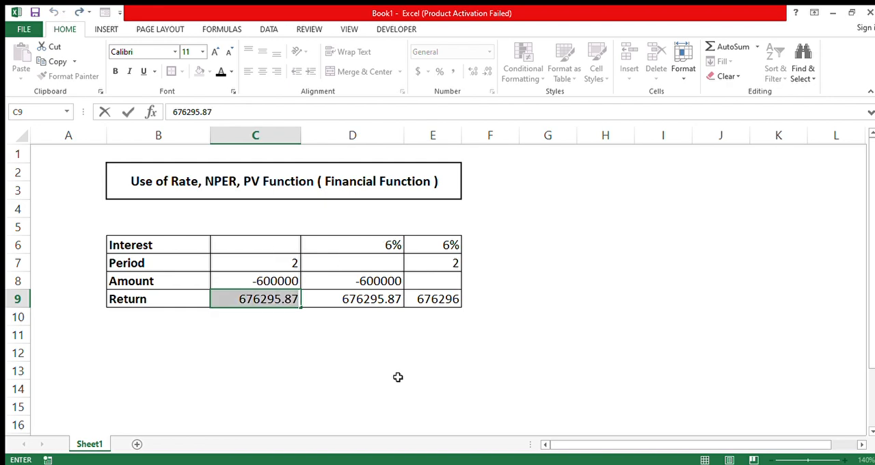
left_click(414, 406)
Step: Calculate the annual interest rate in C6 with the formula =RATE(C7*12, ,C8,C9)*12
left_click(285, 248)
type("=rate")
key("Tab")
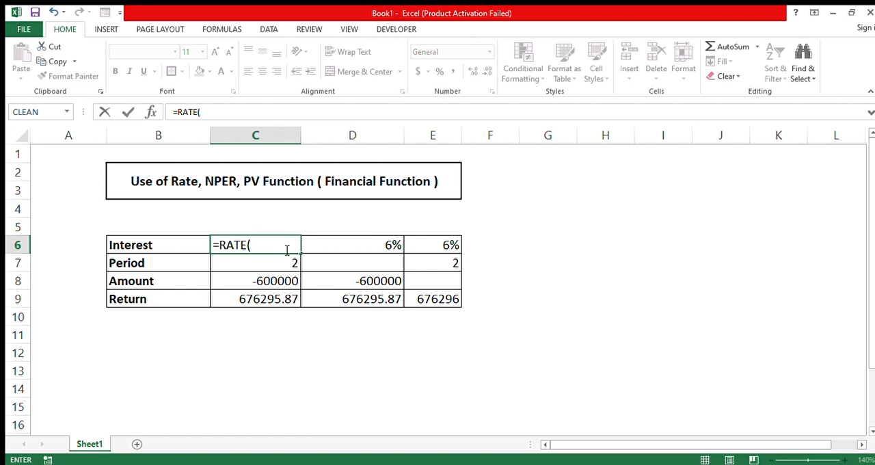
left_click(226, 268)
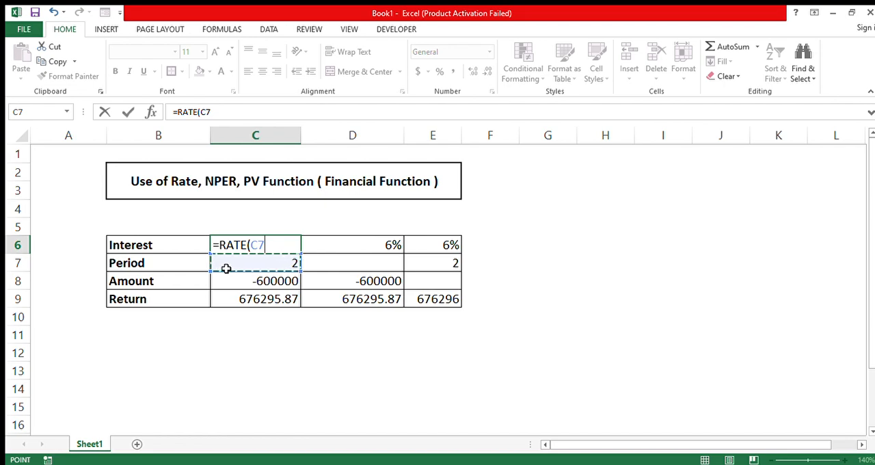
type("*12")
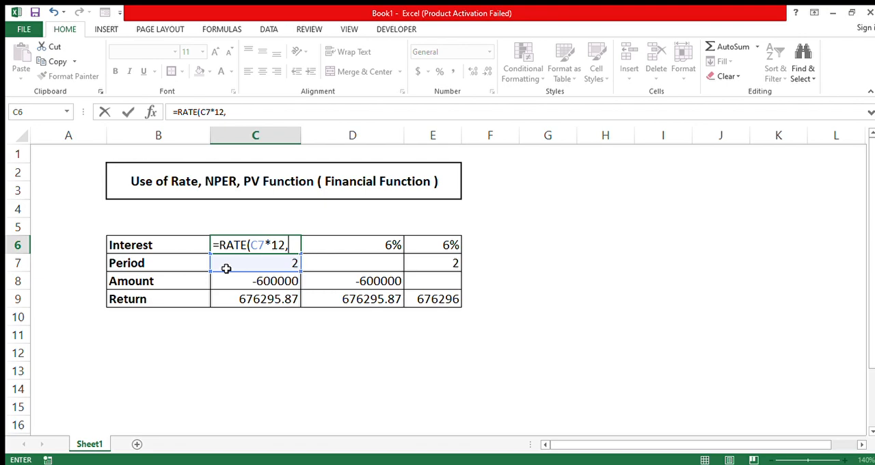
type(",")
left_click(242, 283)
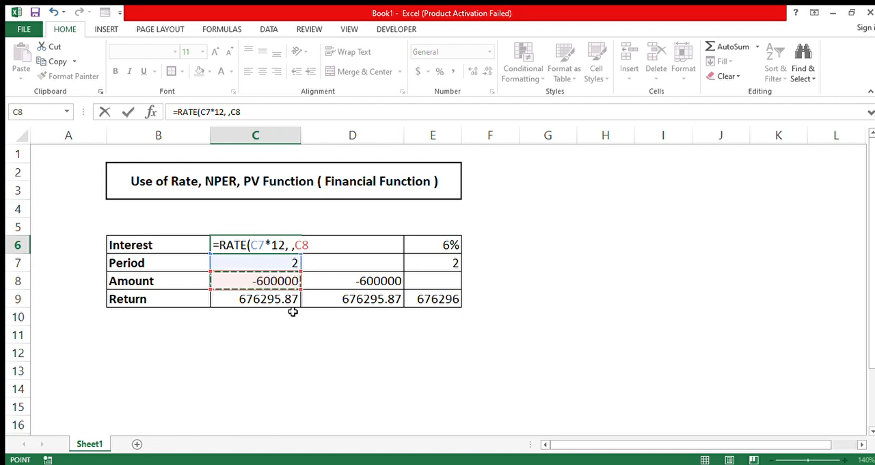
type(",")
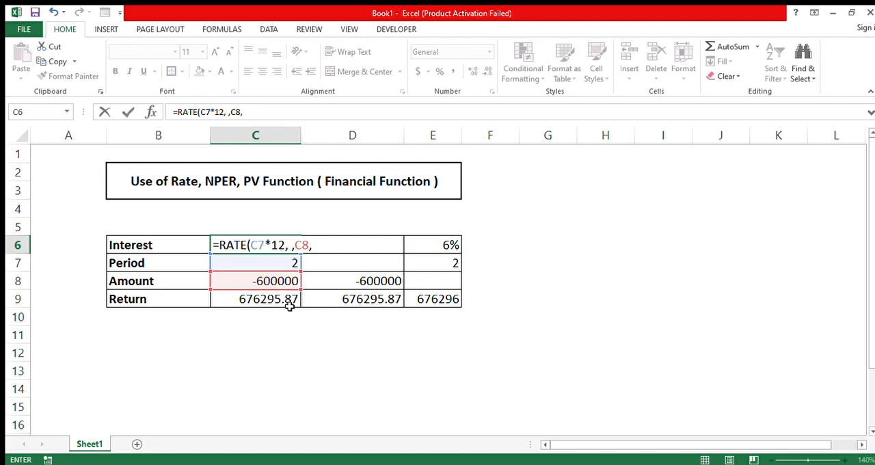
left_click(286, 300)
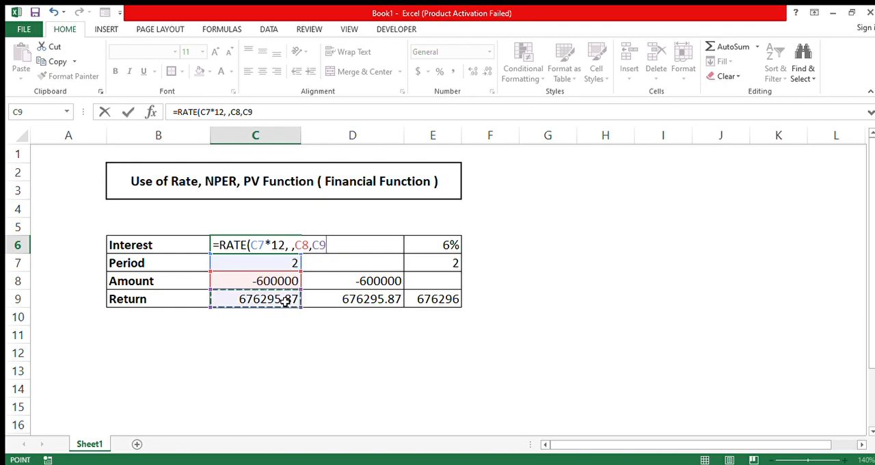
type(")*12")
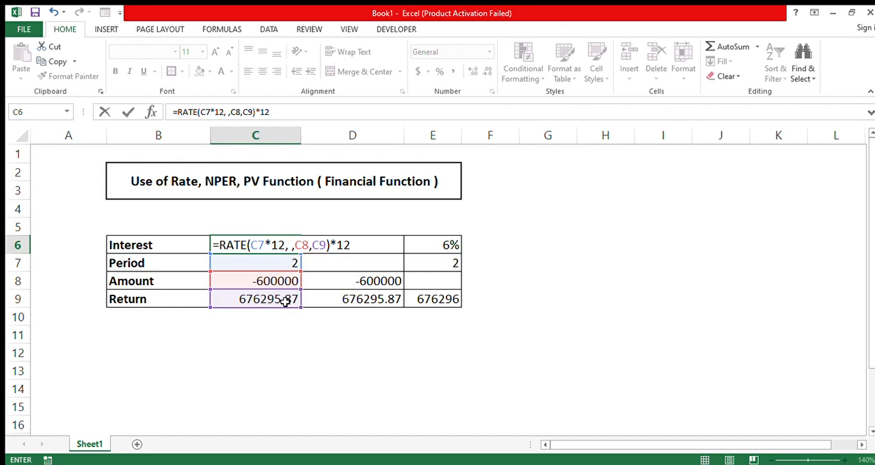
key("Return")
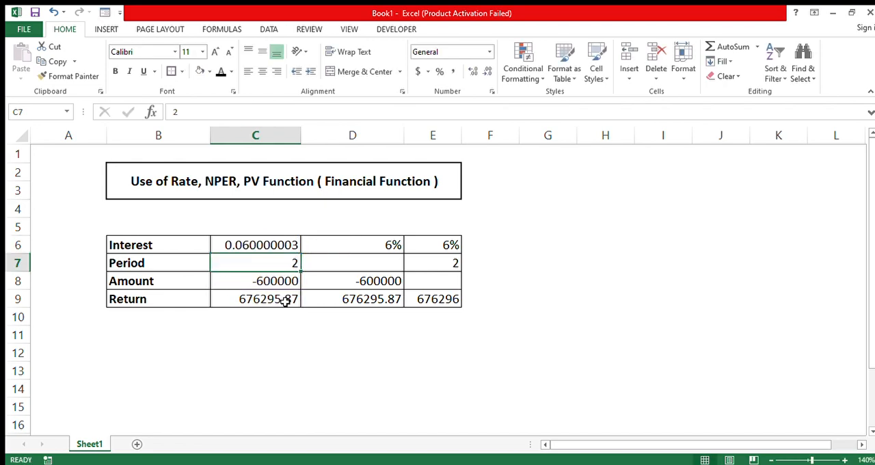
Step: Format the interest rate in C6 as a percentage with no decimal places
left_click(231, 245)
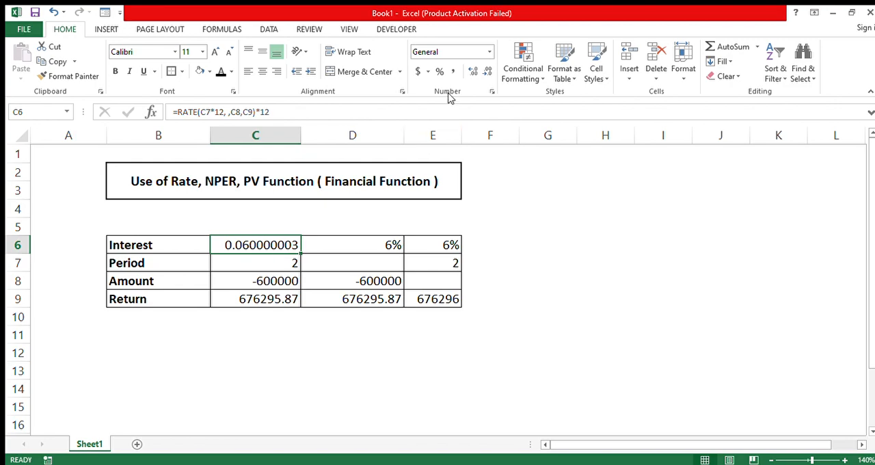
left_click(490, 52)
left_click(452, 279)
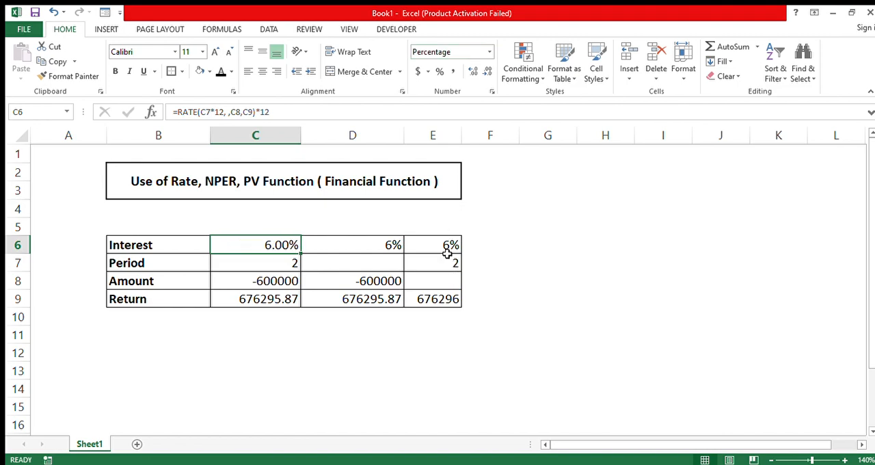
left_click(481, 74)
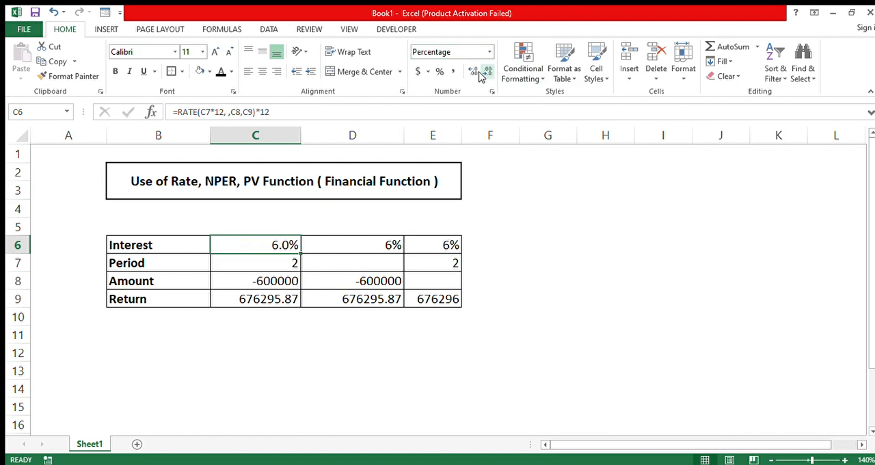
left_click(480, 74)
left_click(511, 278)
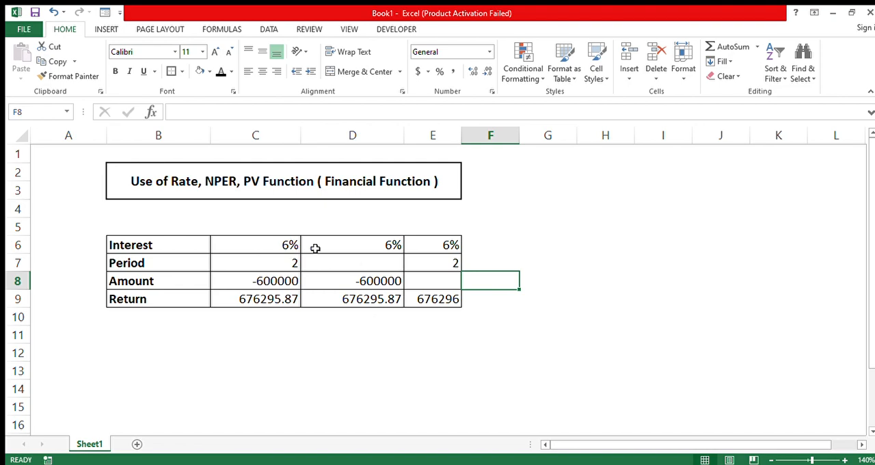
left_click(114, 244)
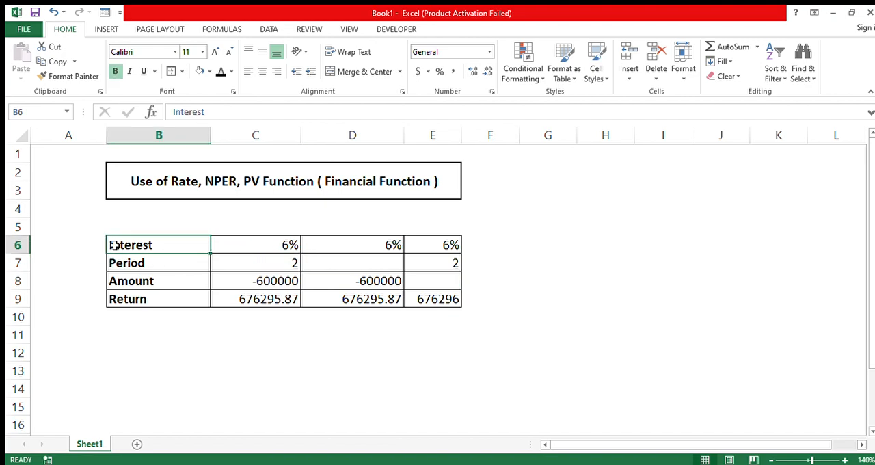
left_click(348, 243)
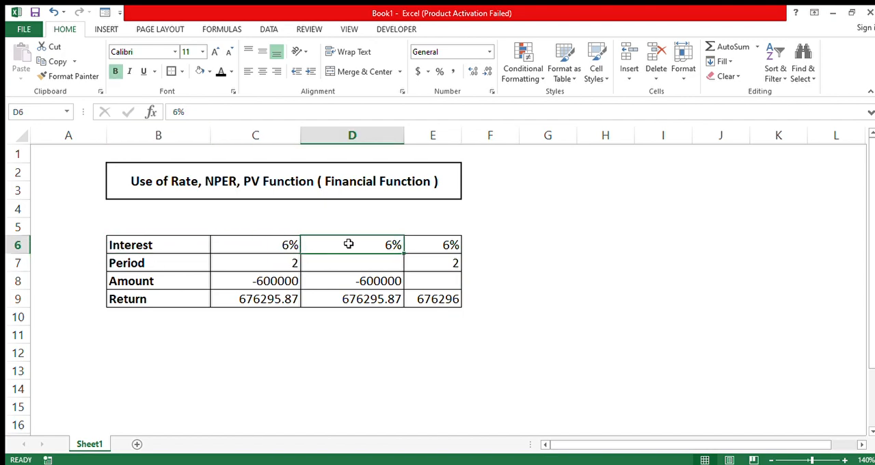
left_click(165, 266)
left_click(346, 260)
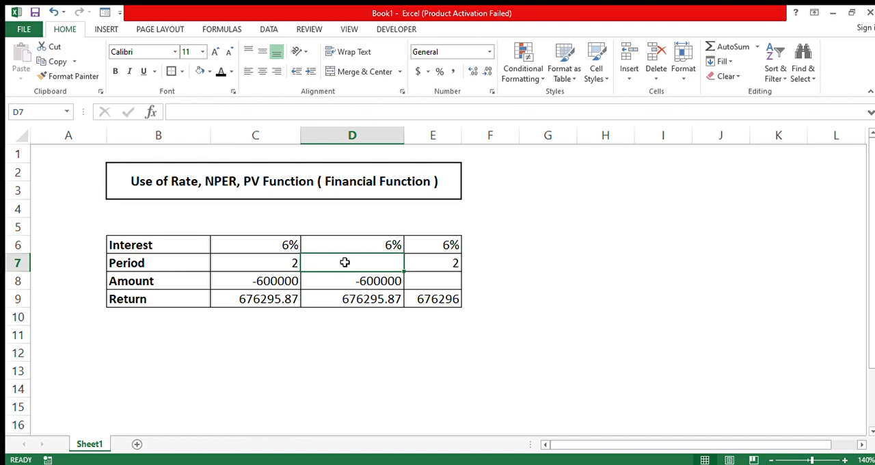
left_click(134, 286)
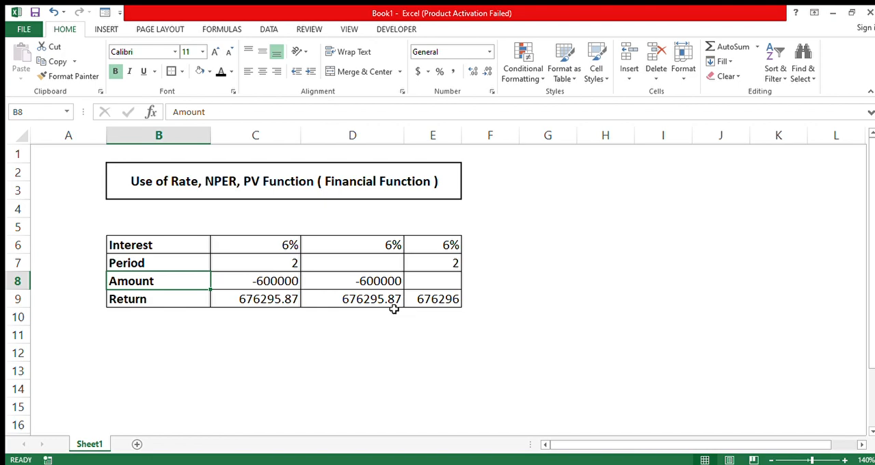
Step: Calculate the period in years in D7 with the formula =NPER(D6/12, ,D8,D9)/12
left_click(368, 261)
type("=np")
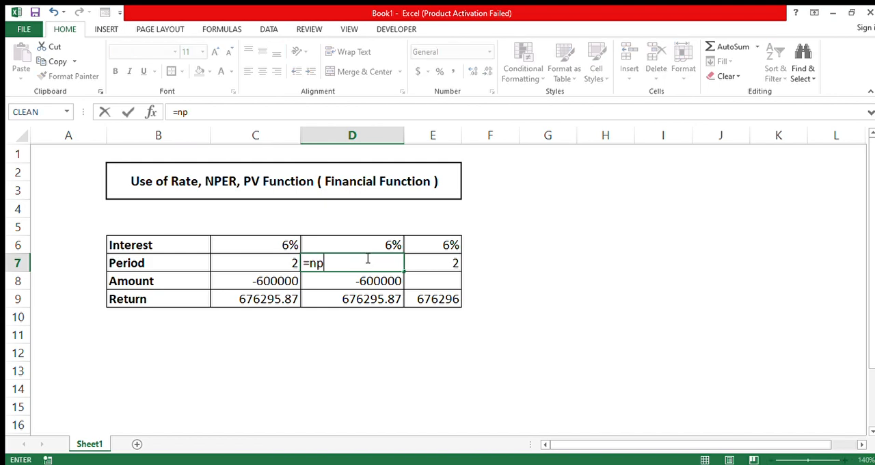
type("er")
key("Tab")
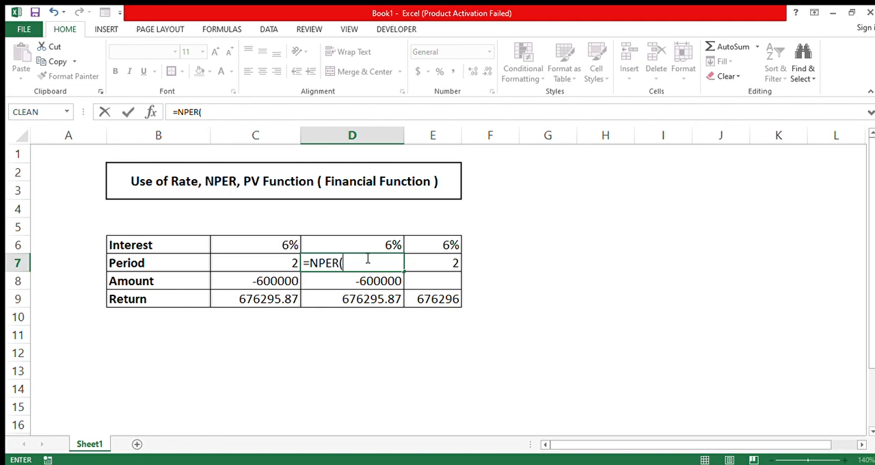
key("Up")
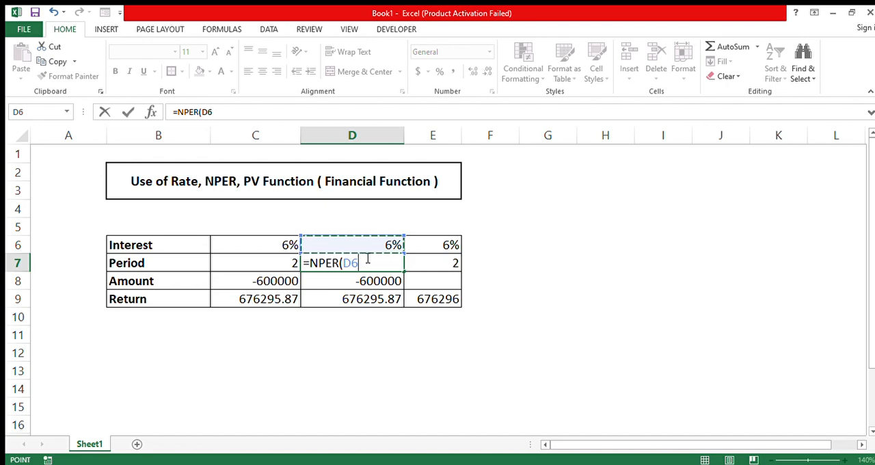
type("/12")
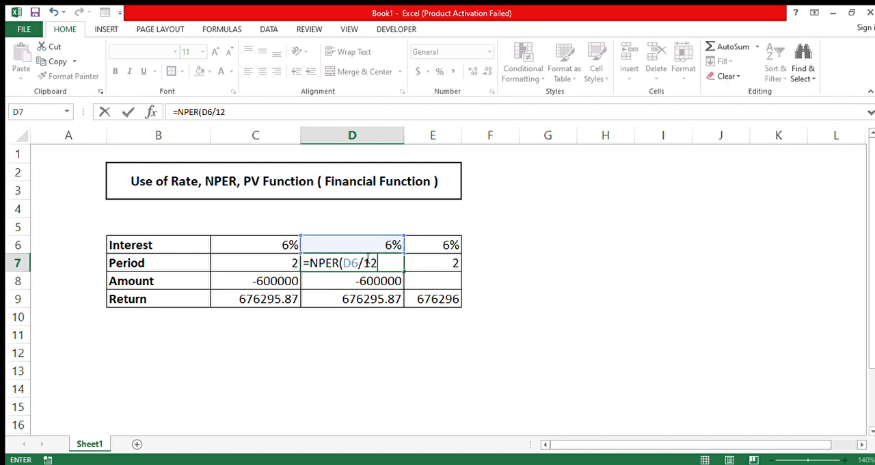
type(", ,")
left_click(303, 285)
type(",")
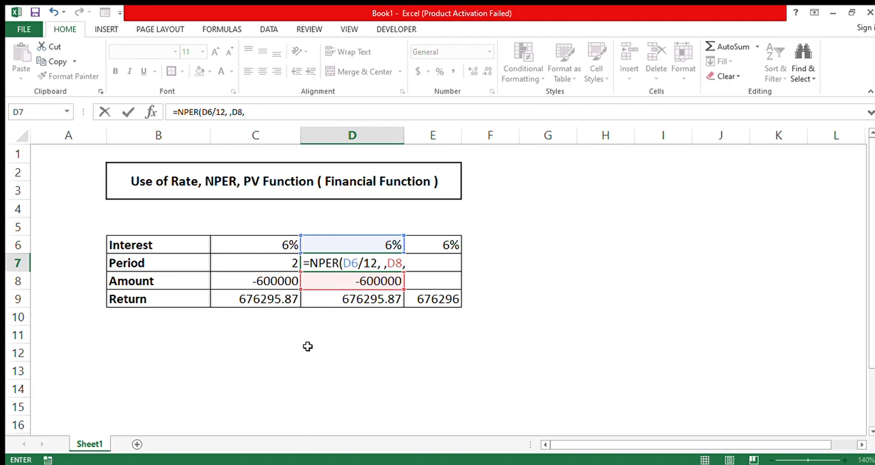
left_click(350, 302)
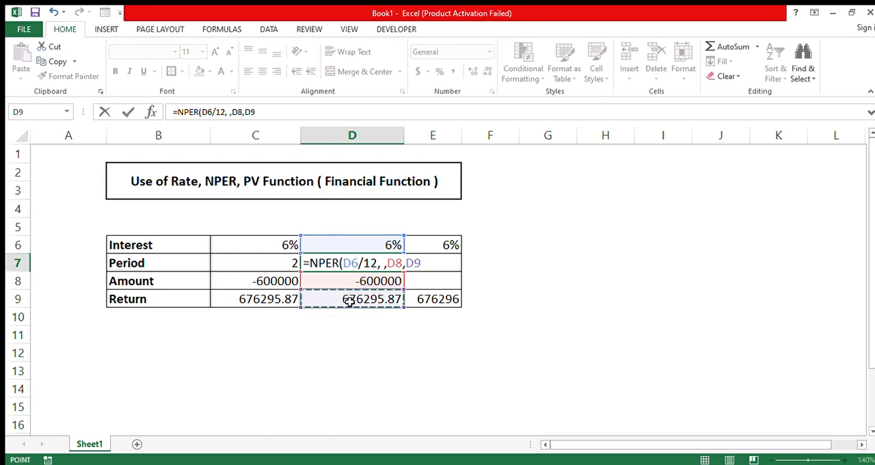
type(")")
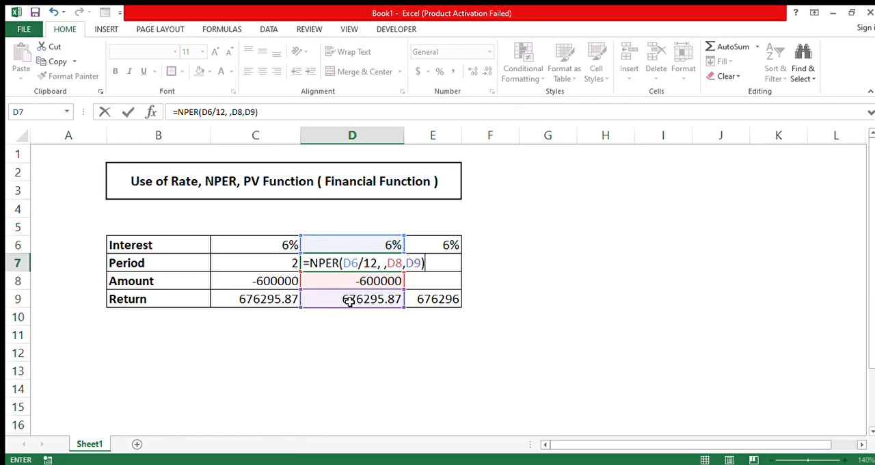
type("/12")
key("Return")
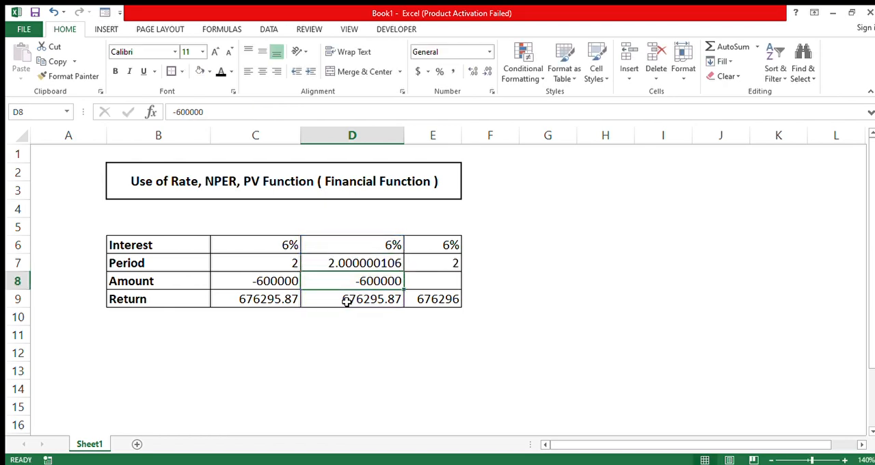
Step: Reduce the decimals of the calculated period in D7 to show a whole number
left_click(342, 262)
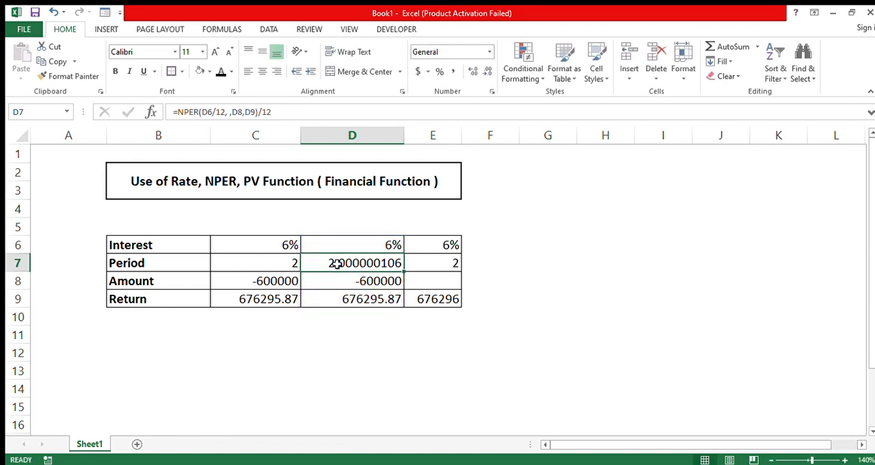
left_click(480, 73)
left_click(480, 73)
left_click(480, 73)
left_click(480, 73)
left_click(480, 73)
left_click(480, 74)
left_click(480, 73)
left_click(480, 73)
left_click(479, 73)
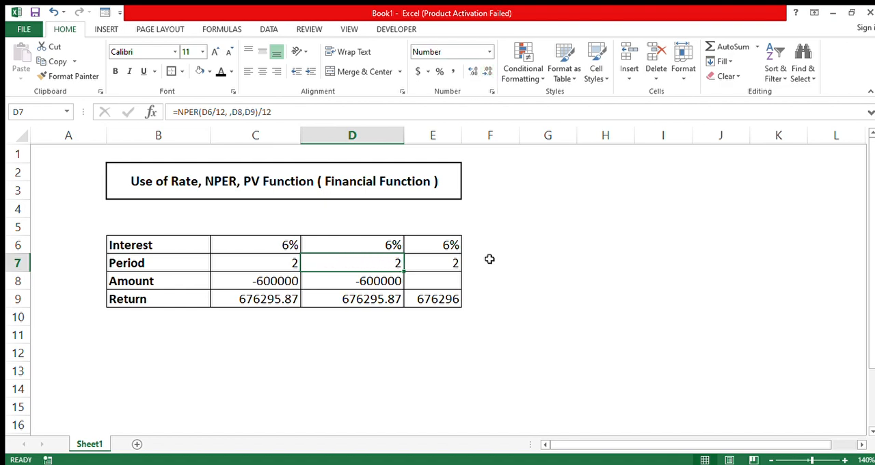
left_click(484, 338)
left_click(388, 263)
left_click(428, 250)
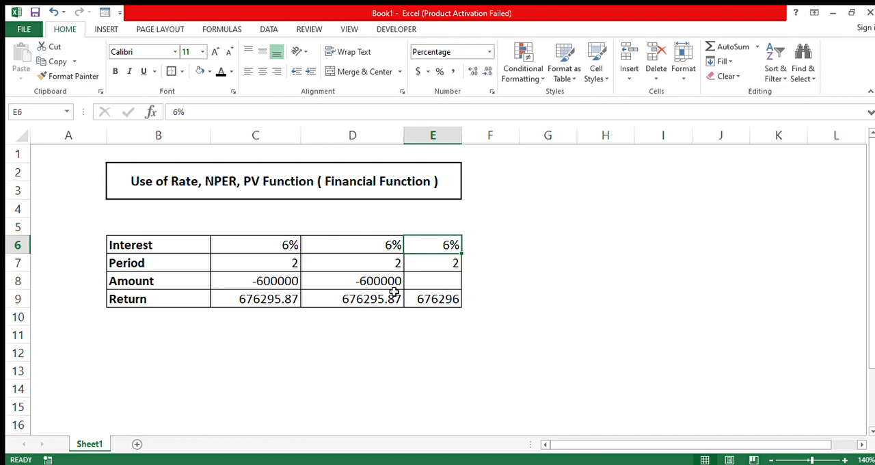
Step: Widen column E so the return value in E9 shows with its decimals
left_click(429, 280)
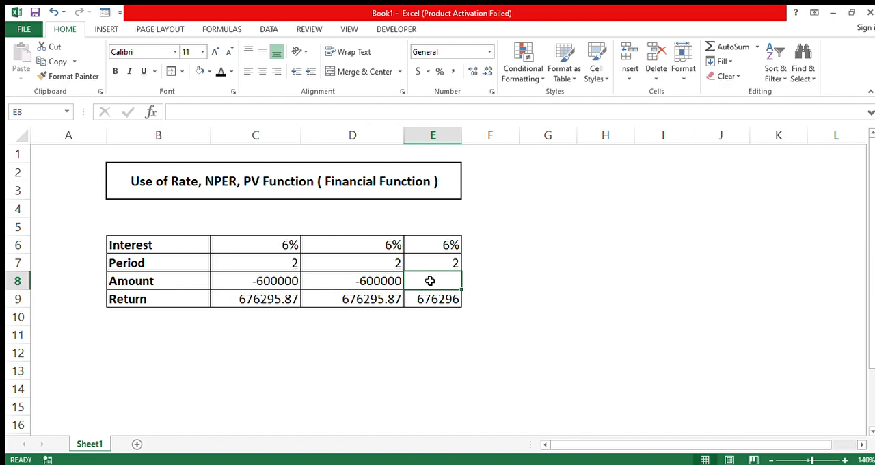
left_click(434, 301)
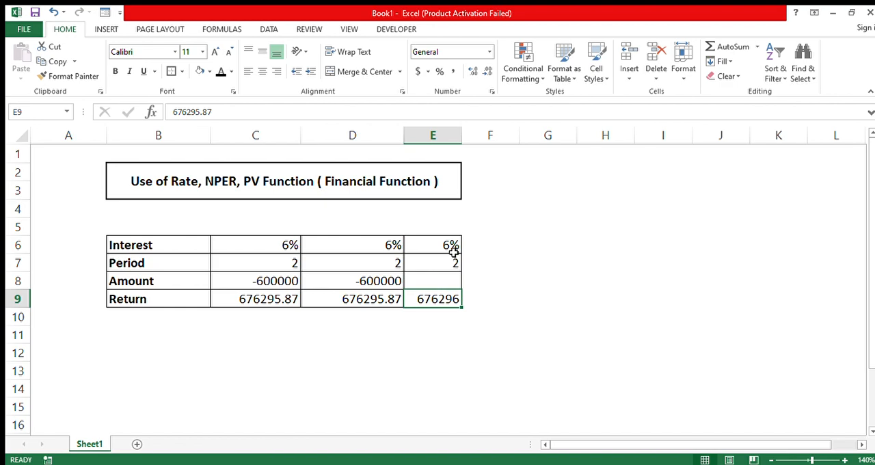
left_click_drag(462, 137, 490, 150)
left_click(510, 333)
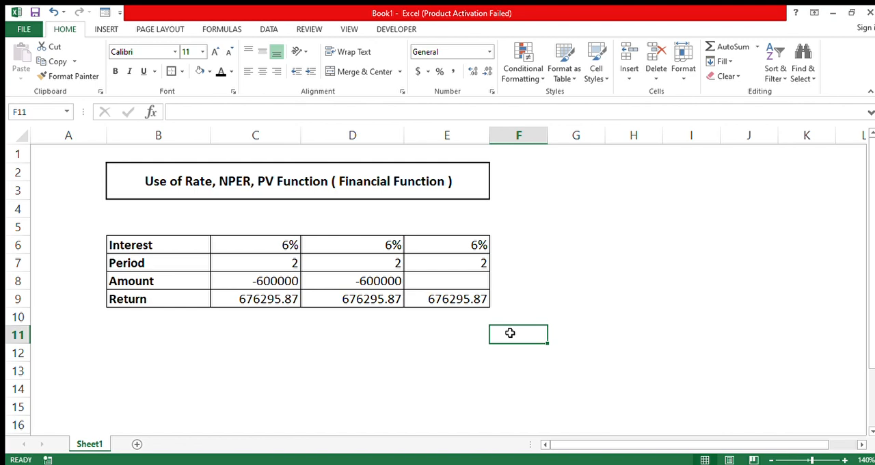
Step: Calculate the amount in E8 with the formula =PV(E6/12,E7*12, ,E9)
left_click(436, 280)
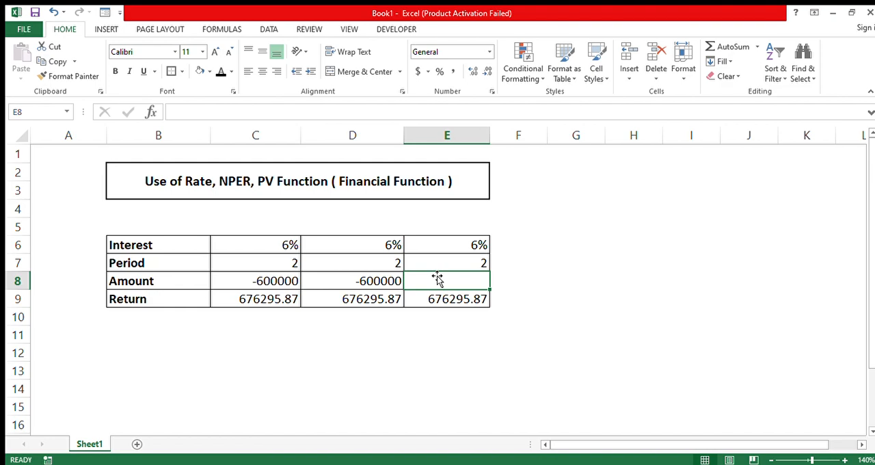
type("=pv")
key("Tab")
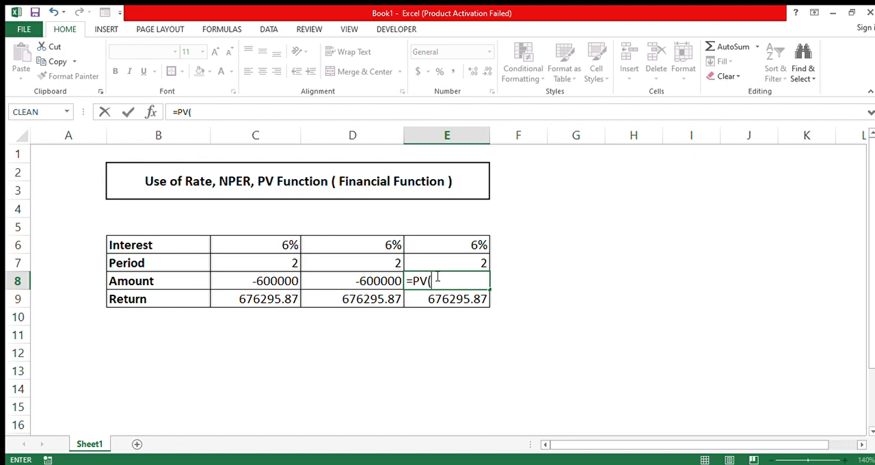
key("Up")
key("Up")
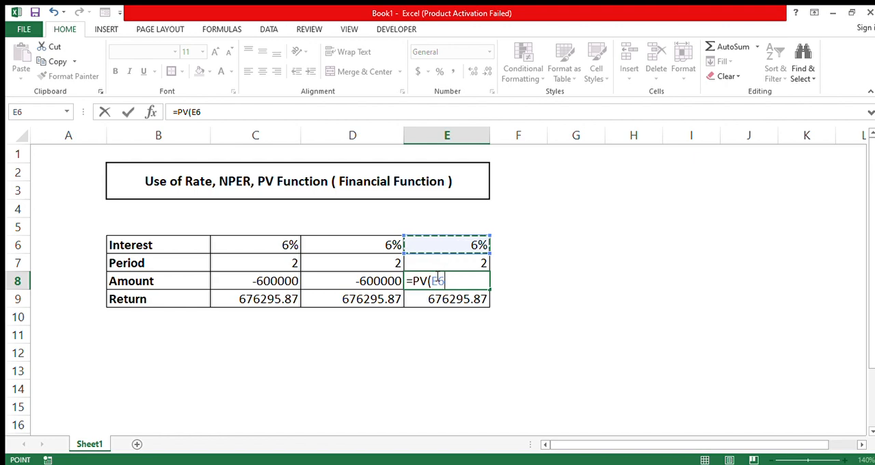
type("/12")
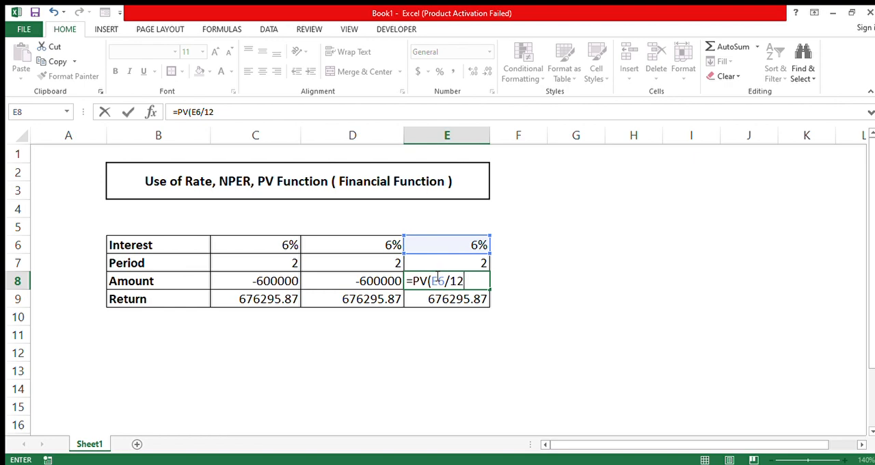
type(",")
key("Up")
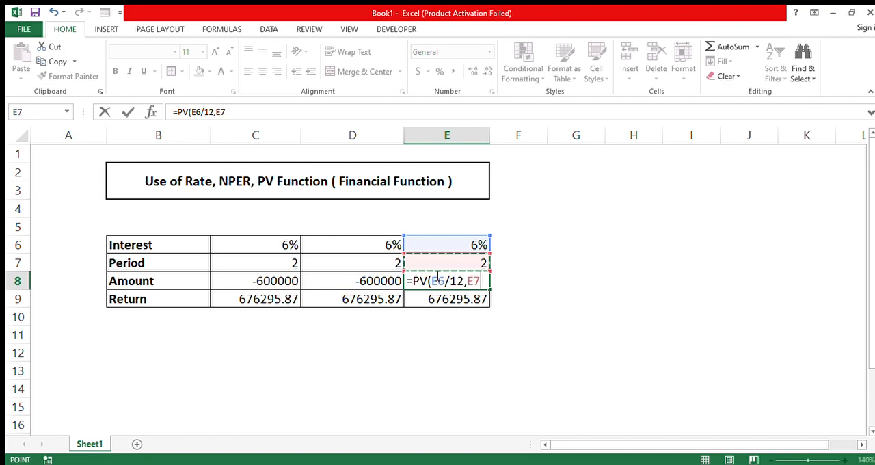
type("*12")
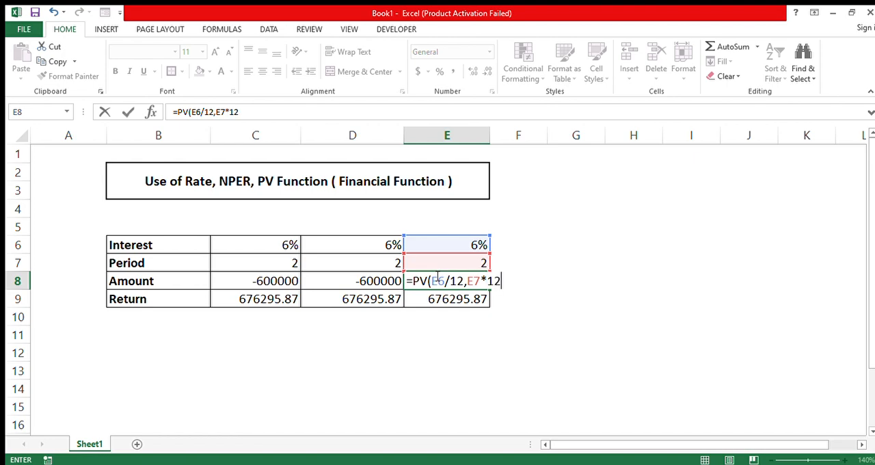
type(",")
type(",")
key("Down")
key("Down")
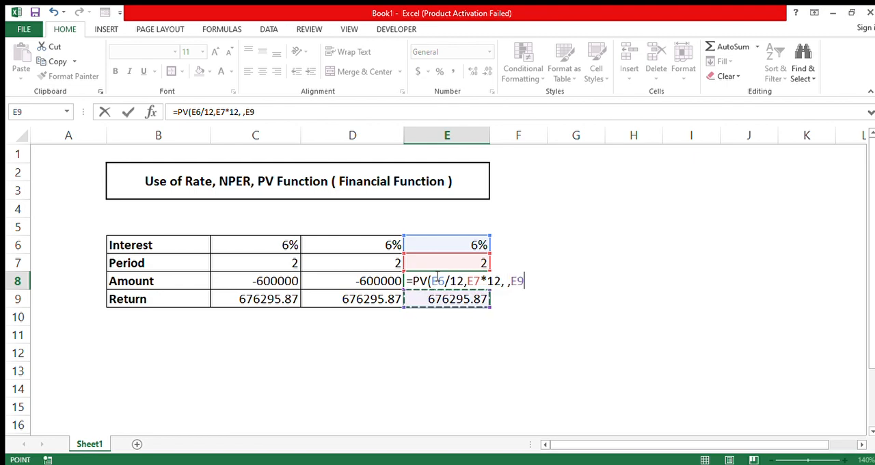
type(")")
key("Return")
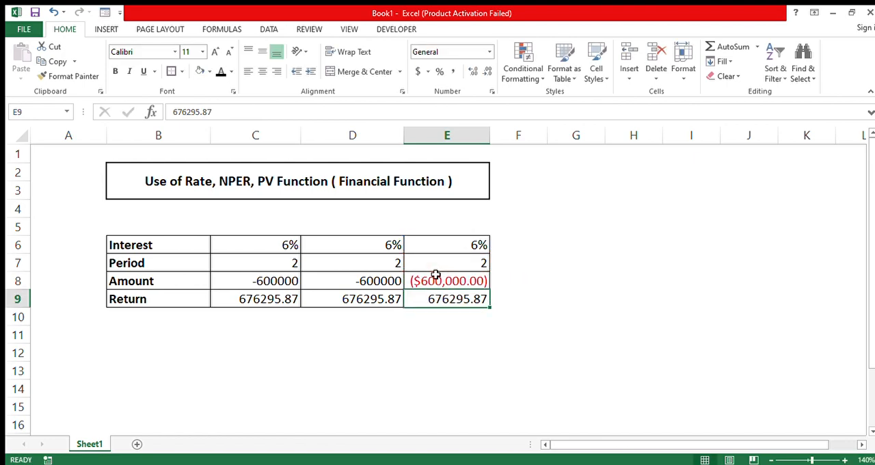
left_click(451, 283)
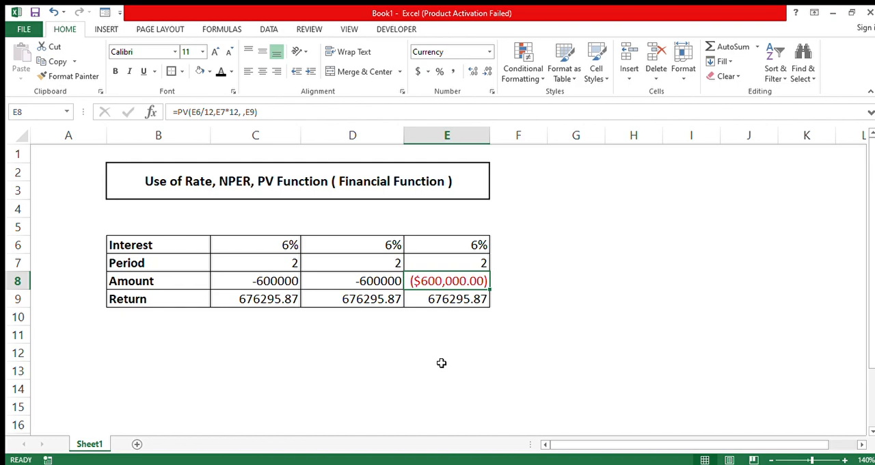
left_click(474, 319)
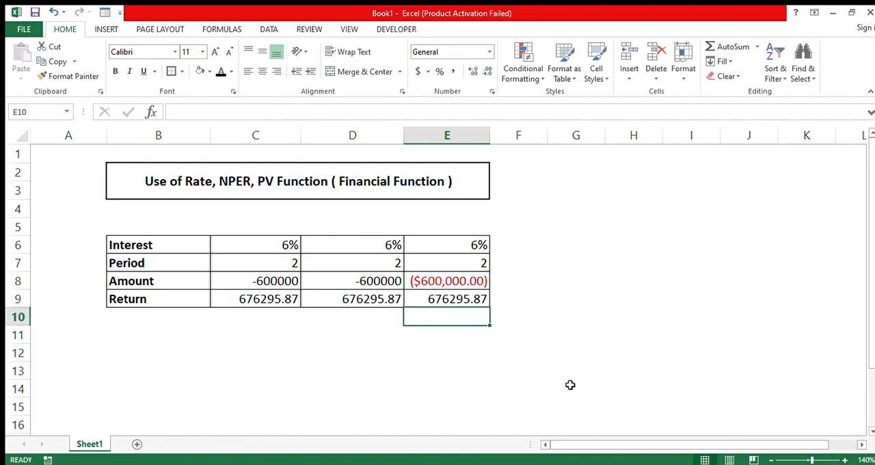